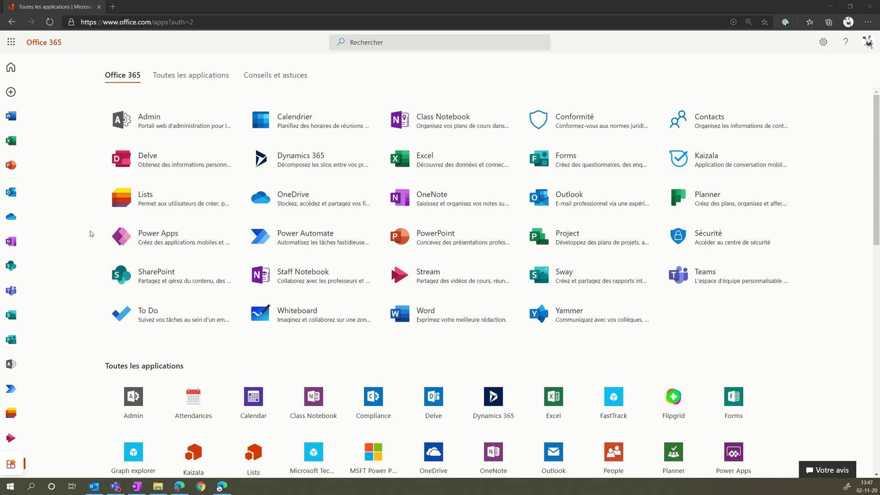
Step: Open Microsoft Lists from the Office 365 applications and start a new blank list
{"action": "mouse_move", "coordinate": [149, 208]}
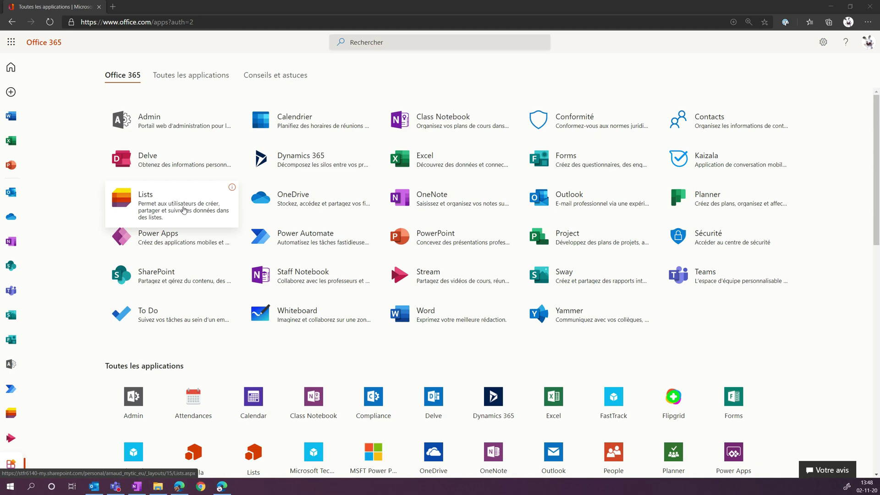
{"action": "left_click", "coordinate": [181, 210]}
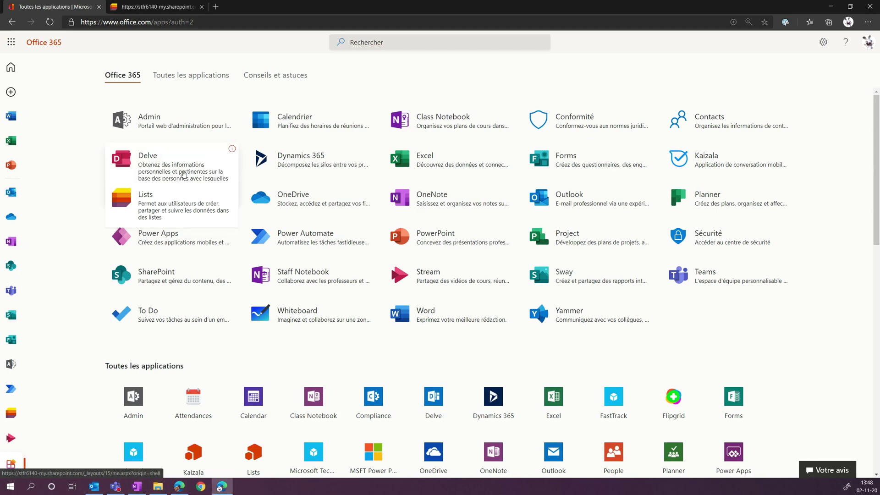
{"action": "left_click", "coordinate": [152, 5]}
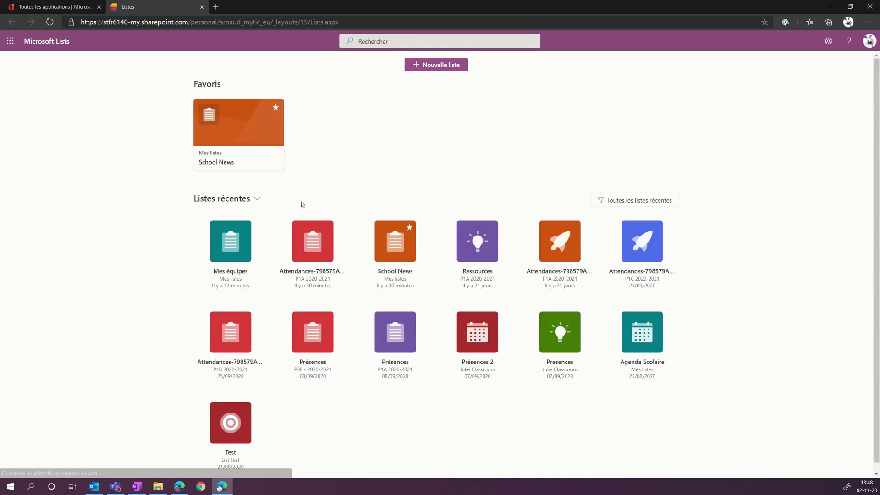
{"action": "left_click", "coordinate": [439, 72]}
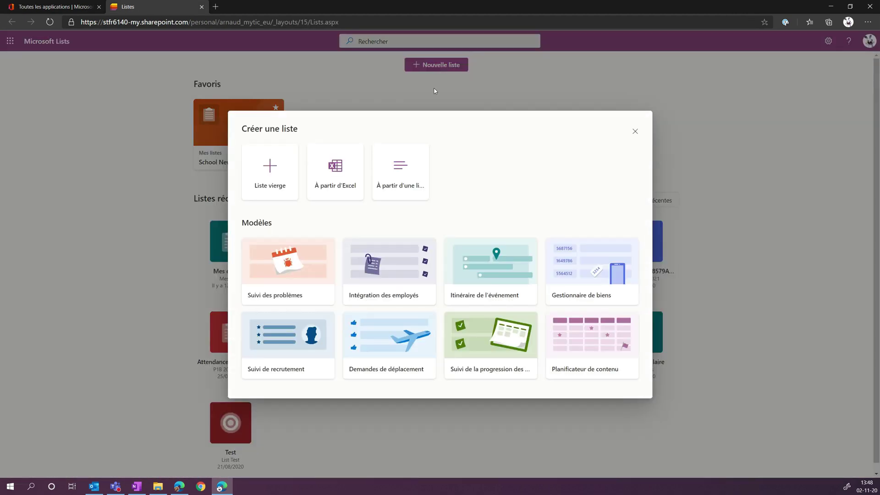
{"action": "left_click", "coordinate": [270, 169]}
Step: Name the list "Publications Teams" and describe it as "Permet de programmer mes publications dans Teams"
{"action": "left_click", "coordinate": [344, 164]}
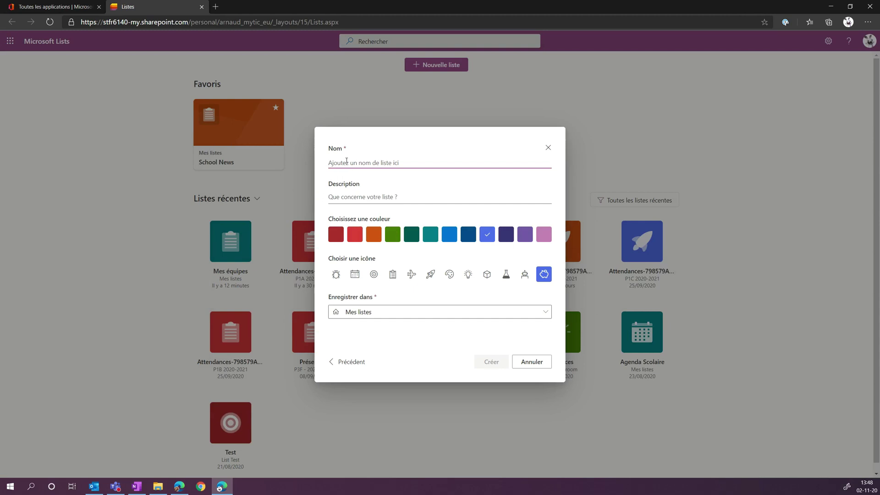
{"action": "type", "text": "Publications Teams"}
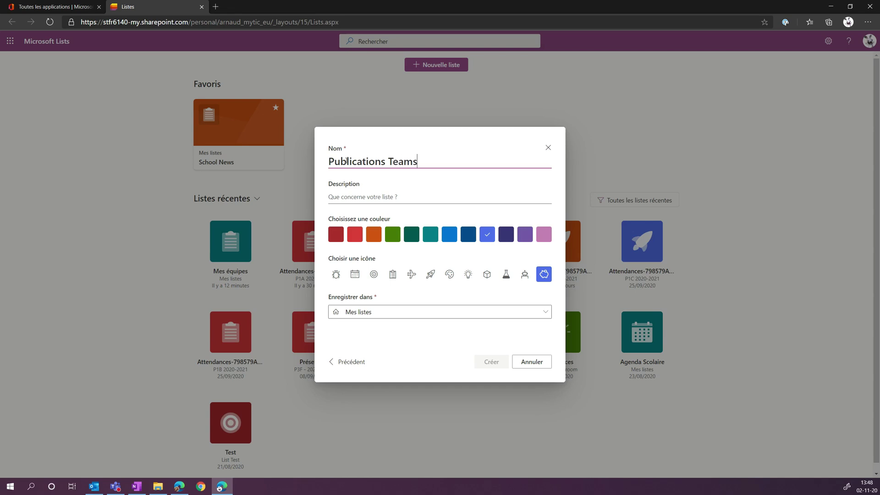
{"action": "left_click", "coordinate": [327, 197]}
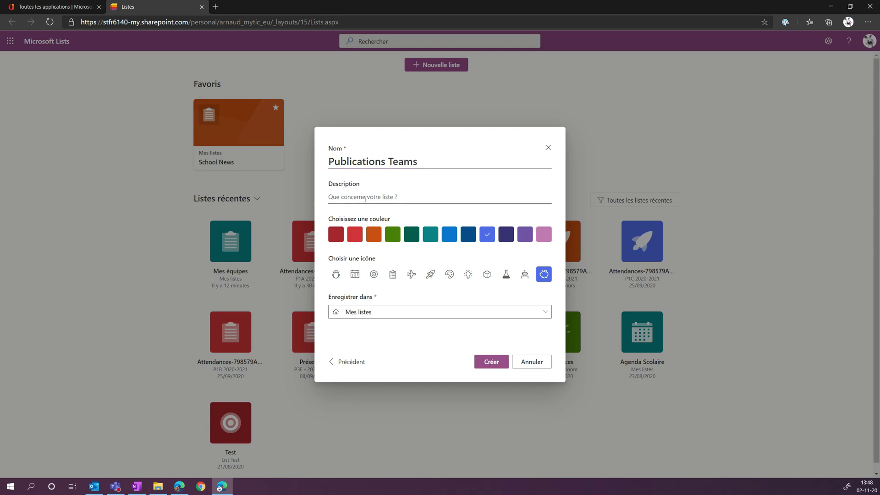
{"action": "type", "text": "Permet de programmer mes publications da"}
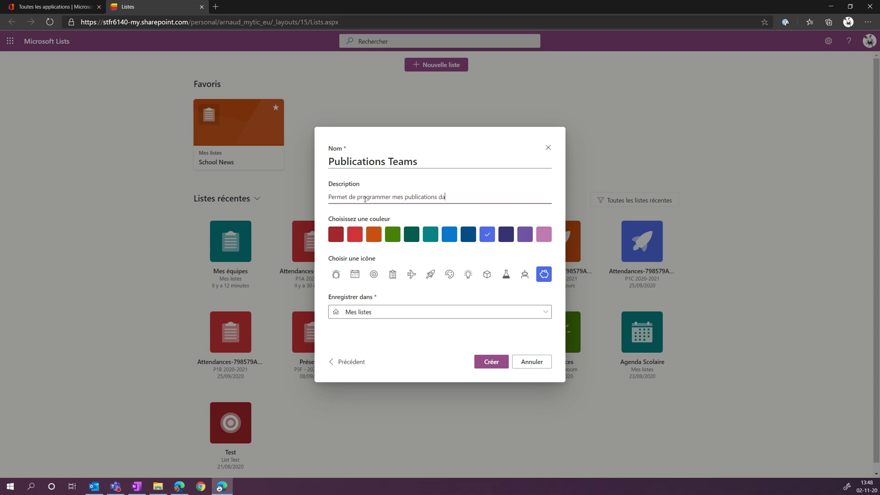
{"action": "type", "text": "ns Teams"}
Step: Give the list the dark green colour and the calendar icon, and create it in Mes listes
{"action": "left_click", "coordinate": [411, 240]}
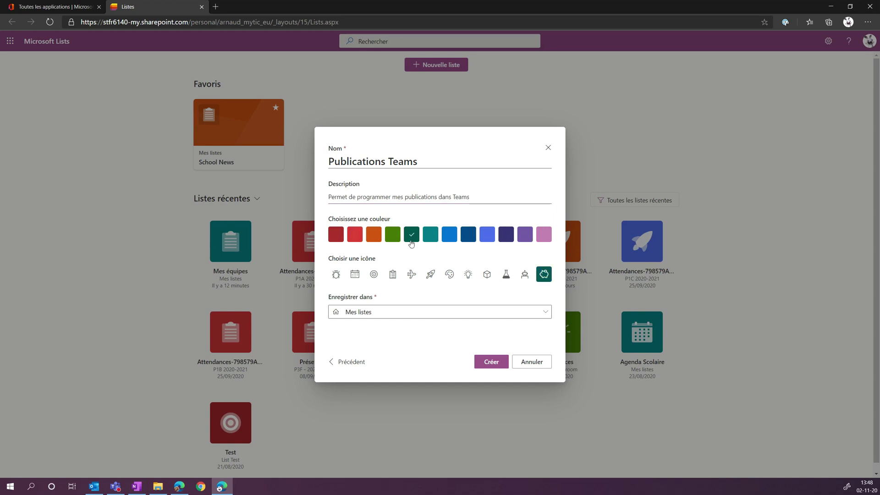
{"action": "left_click", "coordinate": [355, 277]}
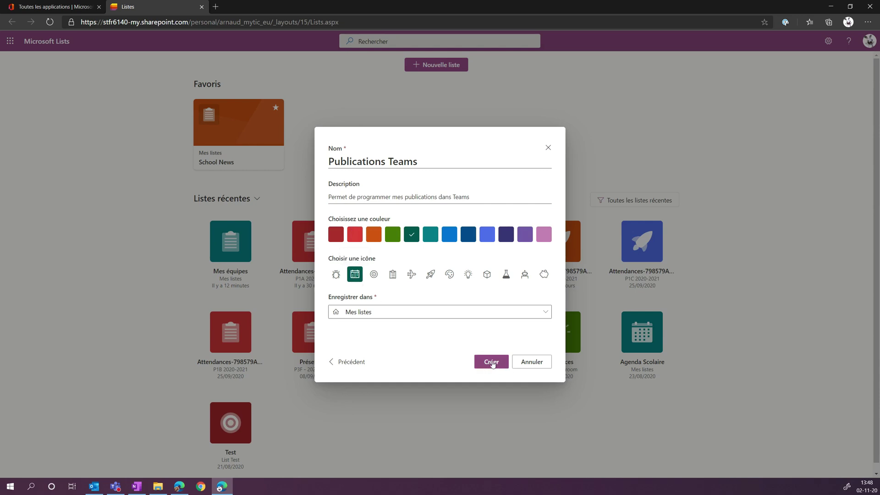
{"action": "left_click", "coordinate": [491, 362]}
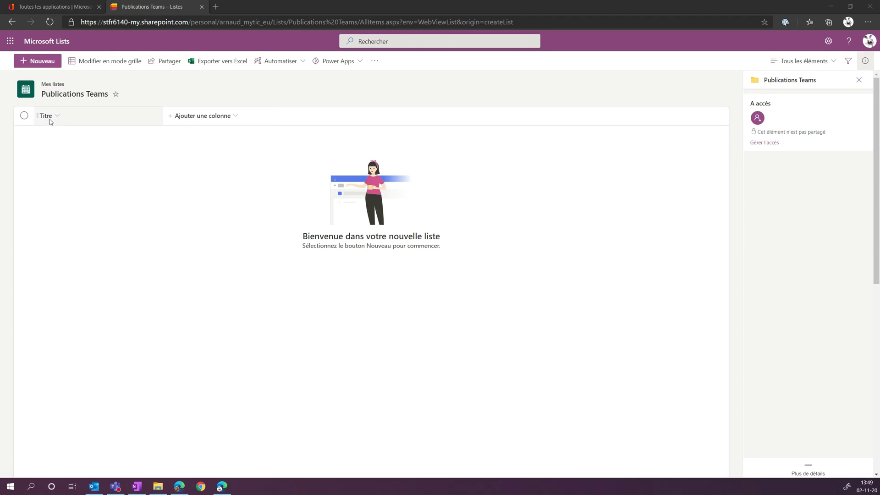
Step: Start a new "Plusieurs lignes de texte" column named "Contenu", leaving its description empty
{"action": "left_click", "coordinate": [237, 117]}
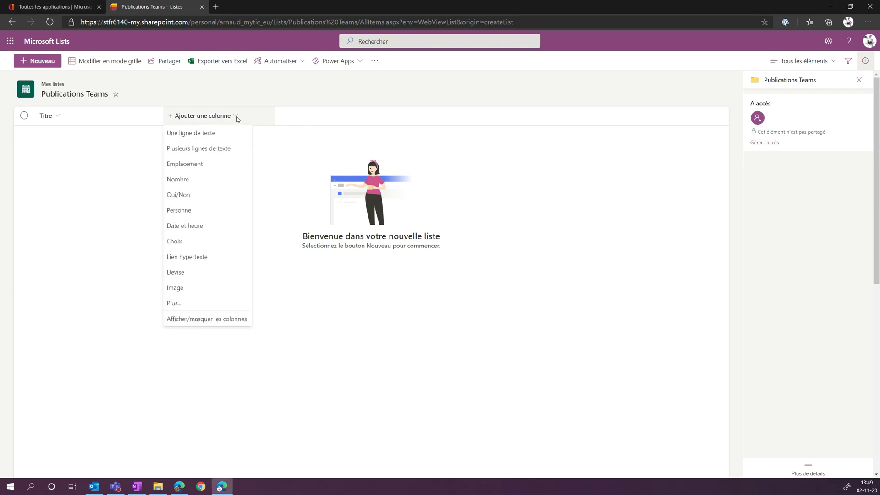
{"action": "left_click", "coordinate": [208, 149]}
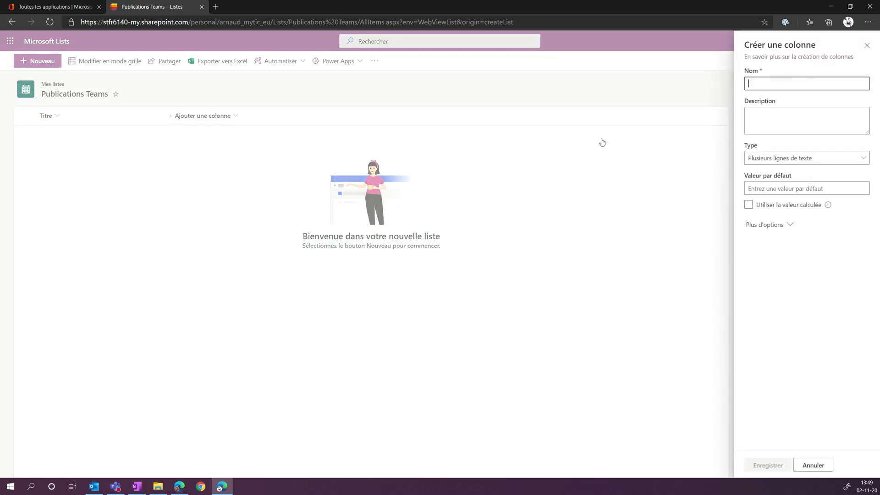
{"action": "left_click", "coordinate": [765, 82]}
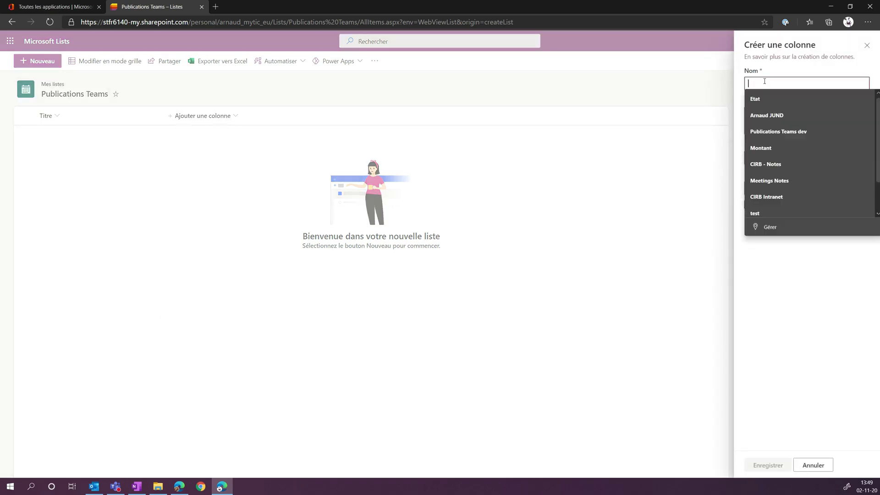
{"action": "type", "text": "Contenu"}
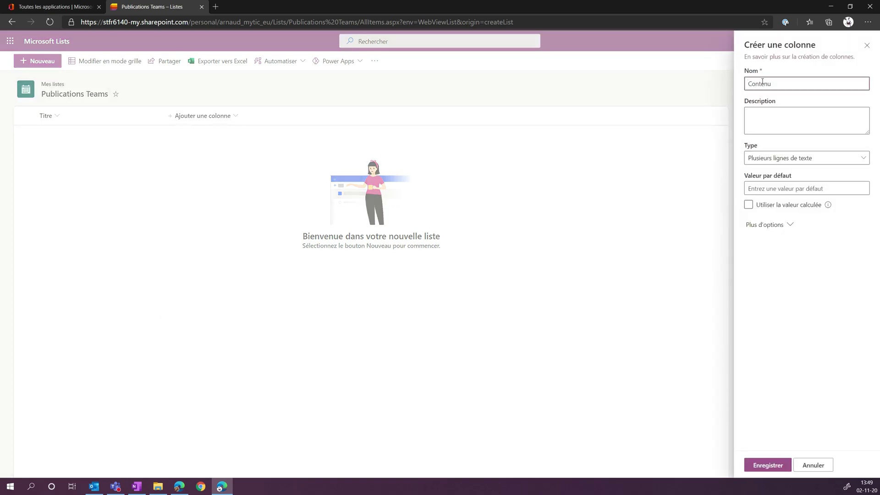
{"action": "left_click", "coordinate": [766, 116]}
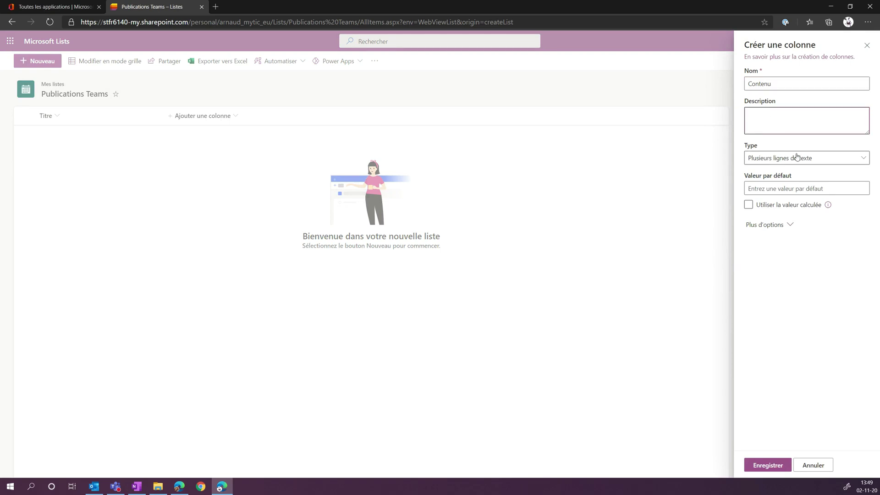
Step: Enable enhanced rich text for the Contenu column, make it required, and save the column
{"action": "left_click", "coordinate": [765, 225]}
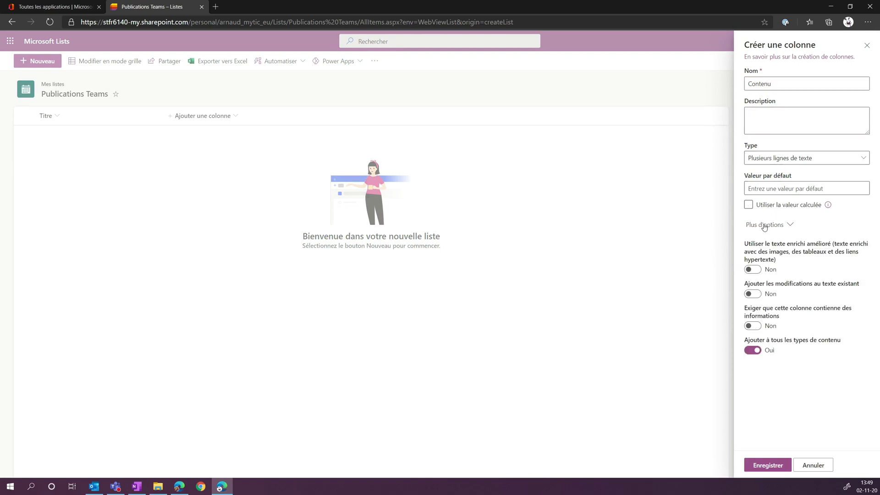
{"action": "left_click", "coordinate": [757, 271]}
{"action": "left_click", "coordinate": [760, 327]}
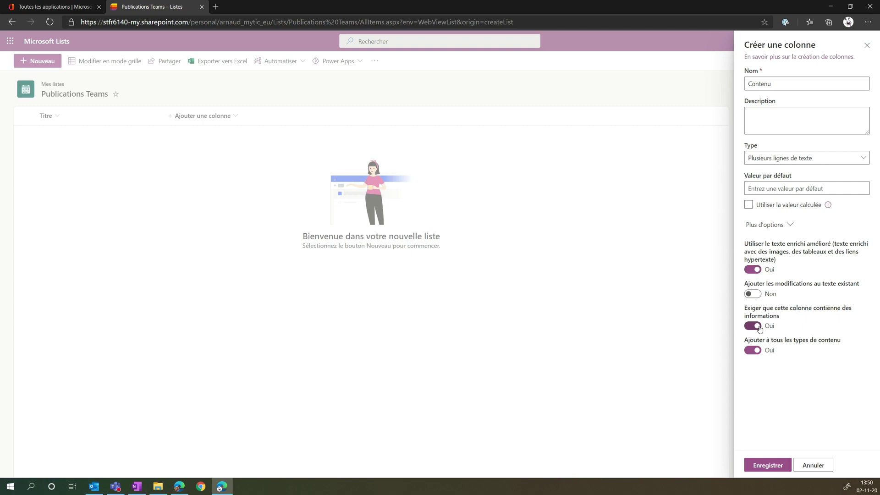
{"action": "left_click", "coordinate": [769, 466]}
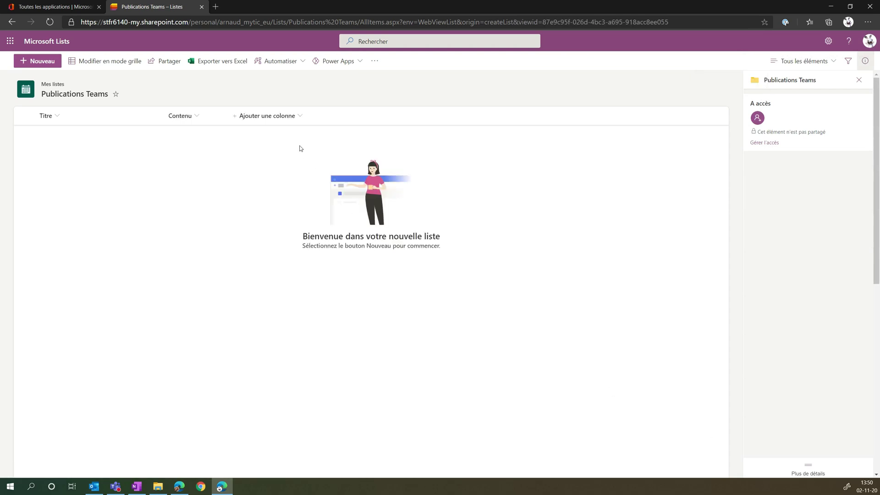
Step: Add a "Date et heure" column named "Diffusion" that includes the time, and save it
{"action": "left_click", "coordinate": [297, 115]}
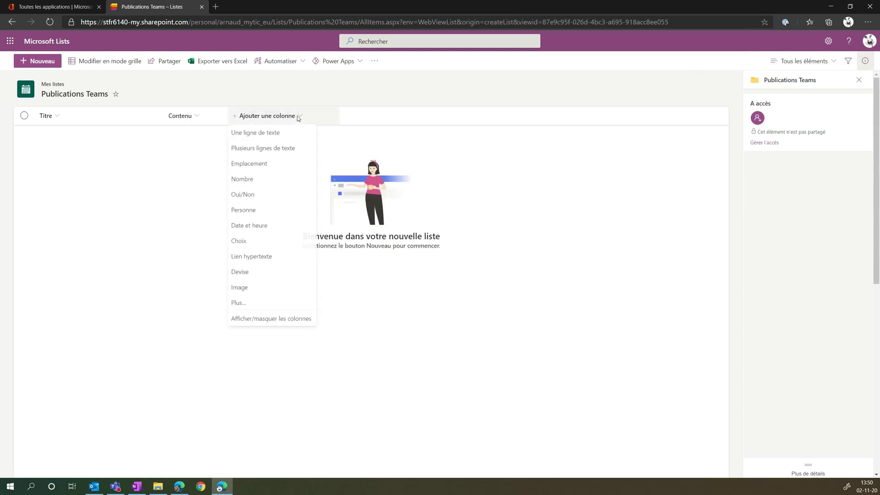
{"action": "left_click", "coordinate": [257, 227]}
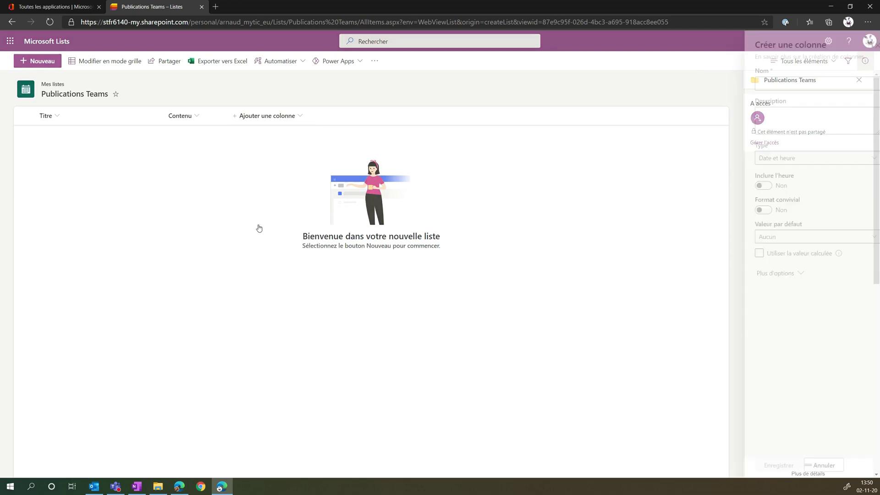
{"action": "left_click", "coordinate": [758, 83]}
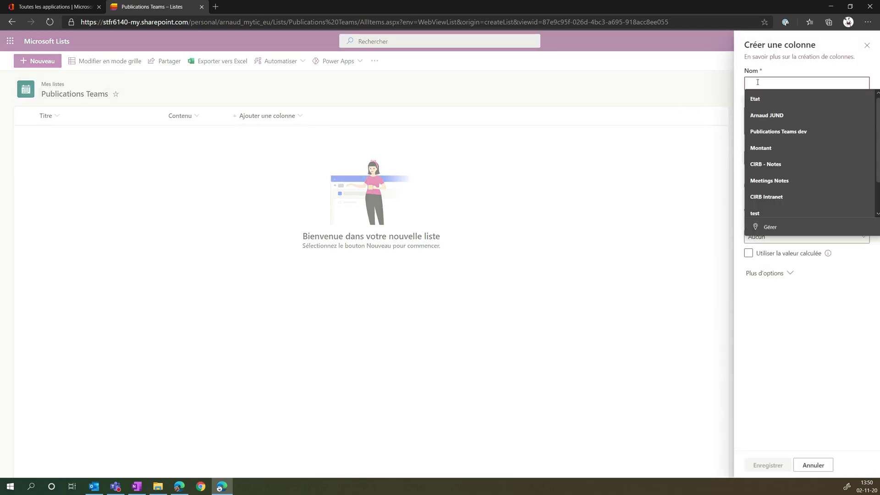
{"action": "type", "text": "Diffusio"}
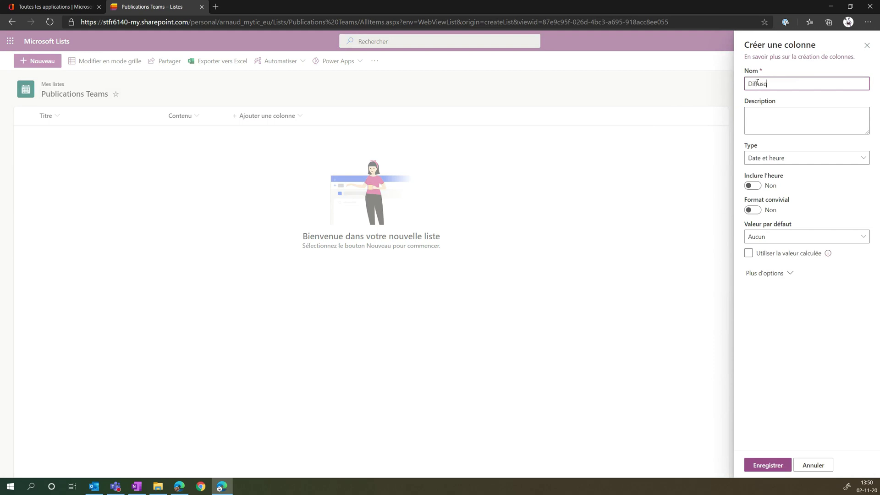
{"action": "key", "text": "BackSpace"}
{"action": "type", "text": "ion"}
{"action": "left_click", "coordinate": [758, 189]}
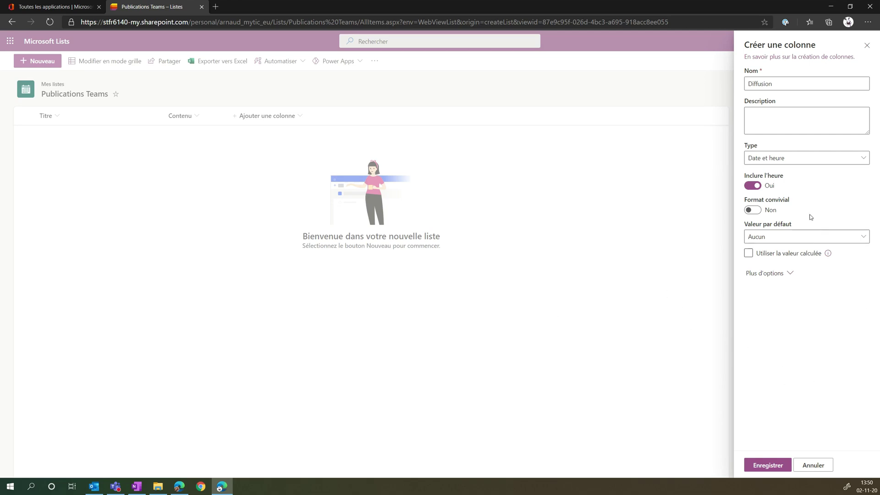
{"action": "left_click", "coordinate": [768, 465]}
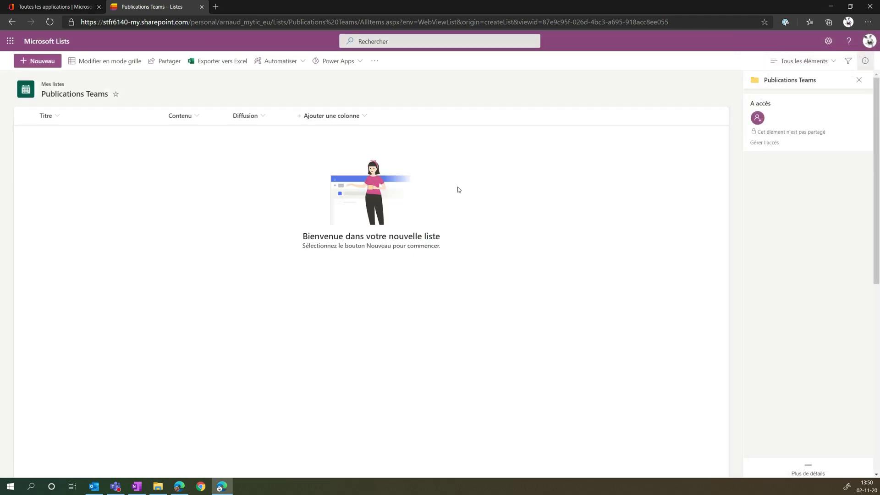
Step: Start a new "Une ligne de texte" column and name it "Traitement"
{"action": "left_click", "coordinate": [367, 118]}
{"action": "left_click", "coordinate": [344, 136]}
{"action": "left_click", "coordinate": [770, 85]}
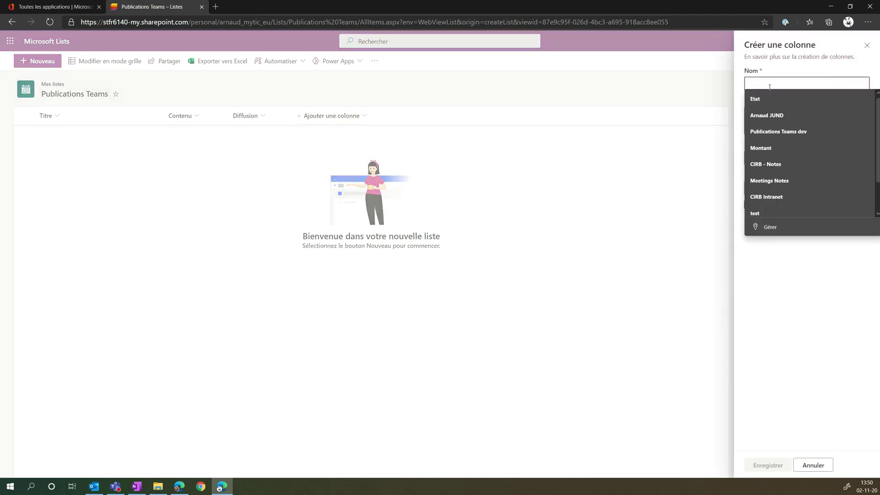
{"action": "type", "text": "Traitmen"}
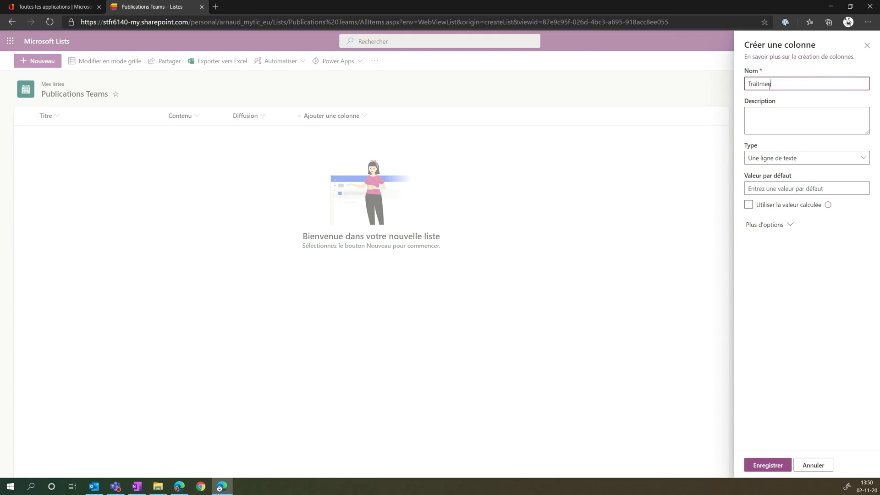
{"action": "type", "text": "t"}
{"action": "key", "text": "Left"}
{"action": "key", "text": "Left"}
{"action": "key", "text": "Left"}
{"action": "key", "text": "Left"}
{"action": "type", "text": "e"}
Step: Set the Traitement column's default value to "En attente" and save the column
{"action": "left_click", "coordinate": [762, 227]}
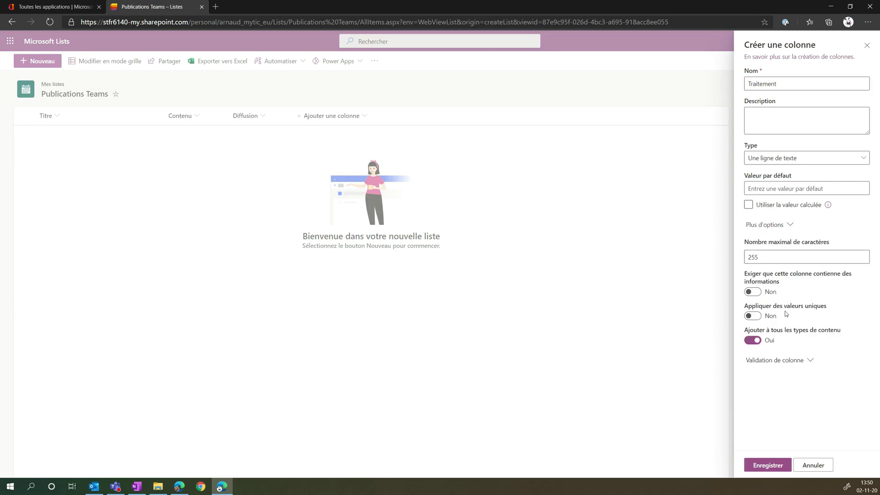
{"action": "left_click", "coordinate": [772, 189]}
{"action": "type", "text": "En attente"}
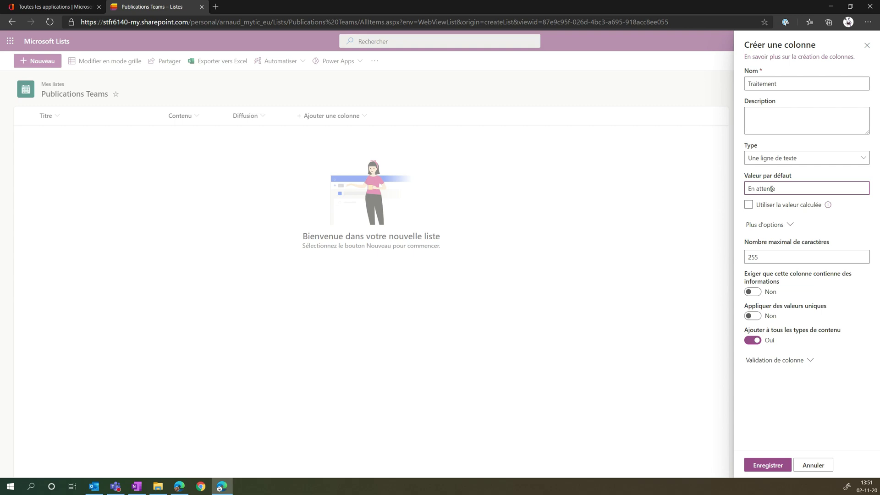
{"action": "left_click", "coordinate": [768, 465]}
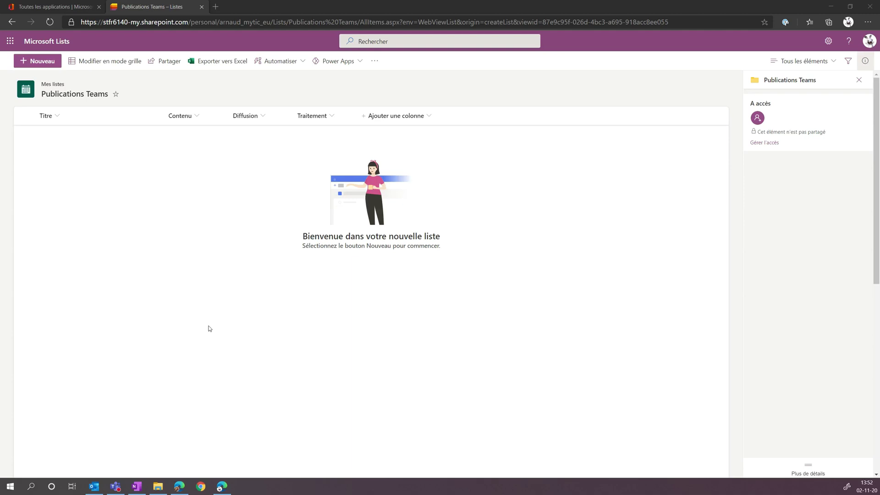
Step: Start a new item in the Publications Teams list with the title "Message test 1"
{"action": "left_click", "coordinate": [46, 63]}
{"action": "left_click", "coordinate": [46, 63]}
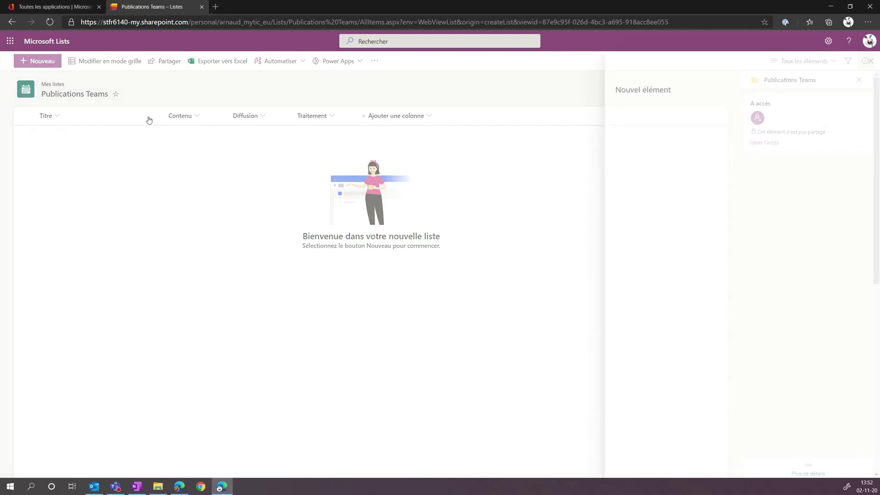
{"action": "left_click", "coordinate": [641, 119]}
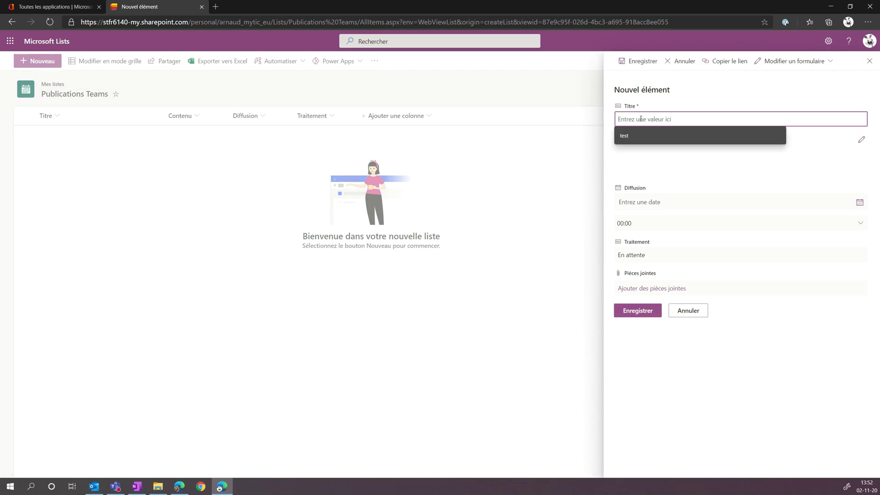
{"action": "type", "text": "Messag"}
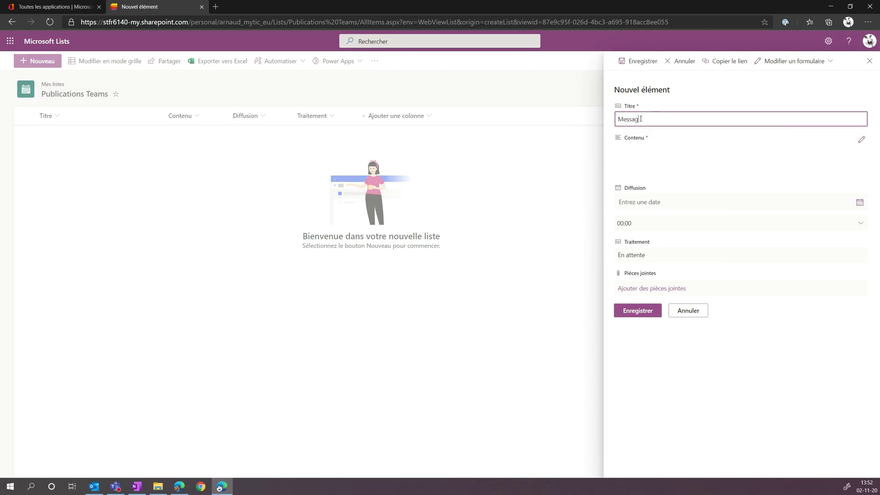
{"action": "type", "text": "e test 1"}
Step: Write "Petit message de bienvenu sur l'équipe" and "Merci à tous de me suivre sur cette étuigpe Teams" plus a few filler lines as the Contenu
{"action": "left_click", "coordinate": [693, 147]}
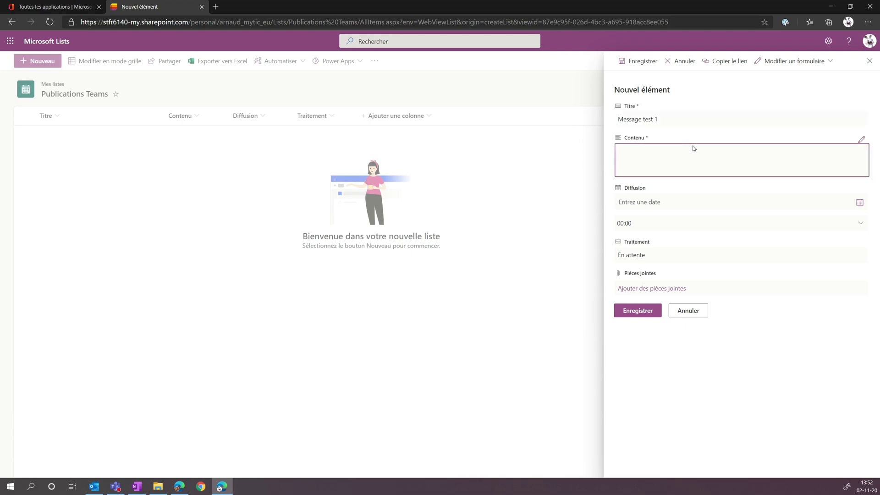
{"action": "left_click", "coordinate": [861, 139]}
{"action": "left_click", "coordinate": [690, 63]}
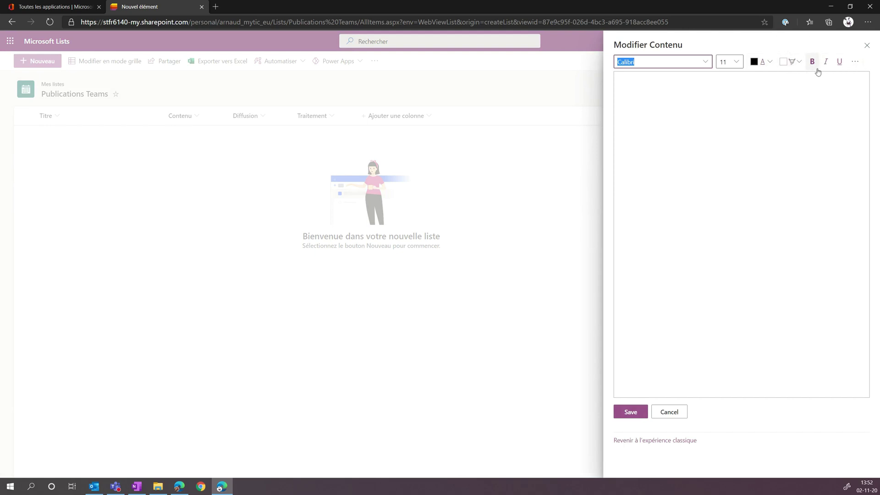
{"action": "left_click", "coordinate": [853, 63]}
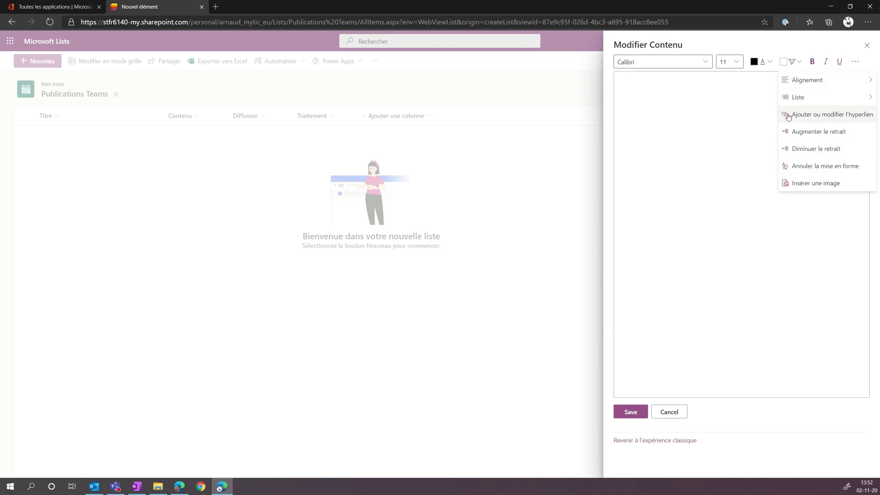
{"action": "left_click", "coordinate": [669, 102]}
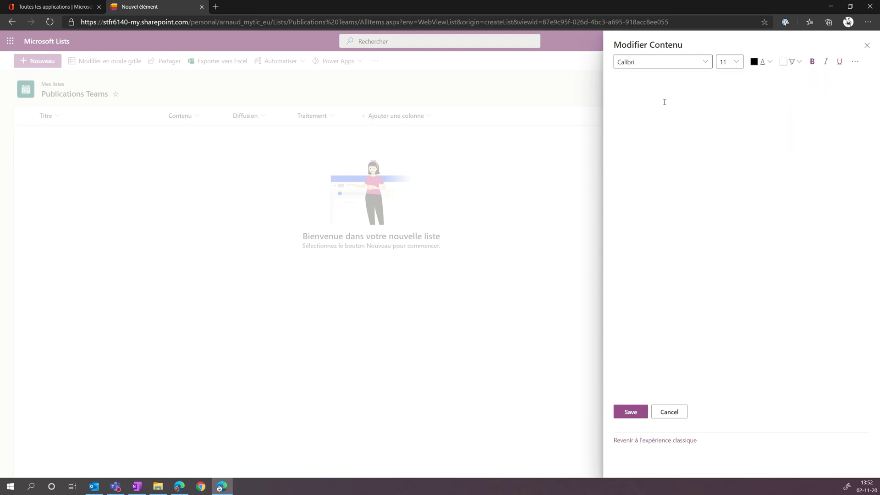
{"action": "type", "text": "Petit message de bienvenu sur l'équipe"}
{"action": "key", "text": "Return"}
{"action": "type", "text": "Merci à "}
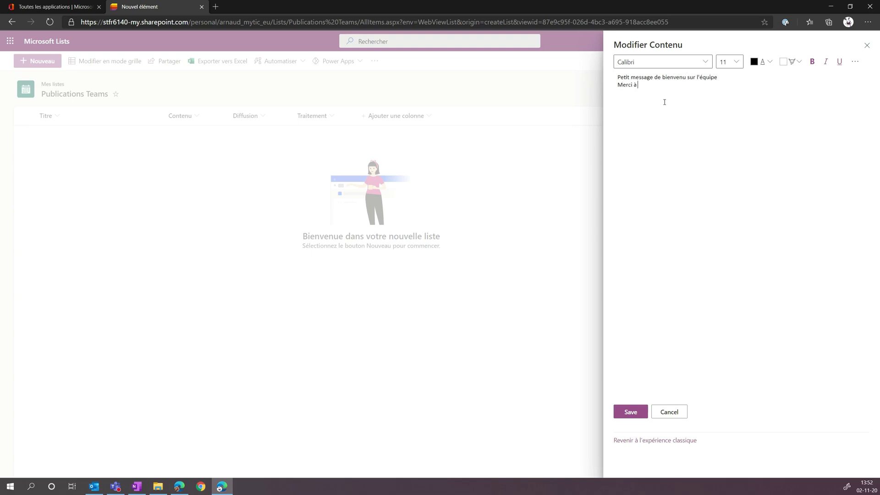
{"action": "type", "text": "tous de me suivre sur cette étuigpe Teams  dsf ds f dsf sd"}
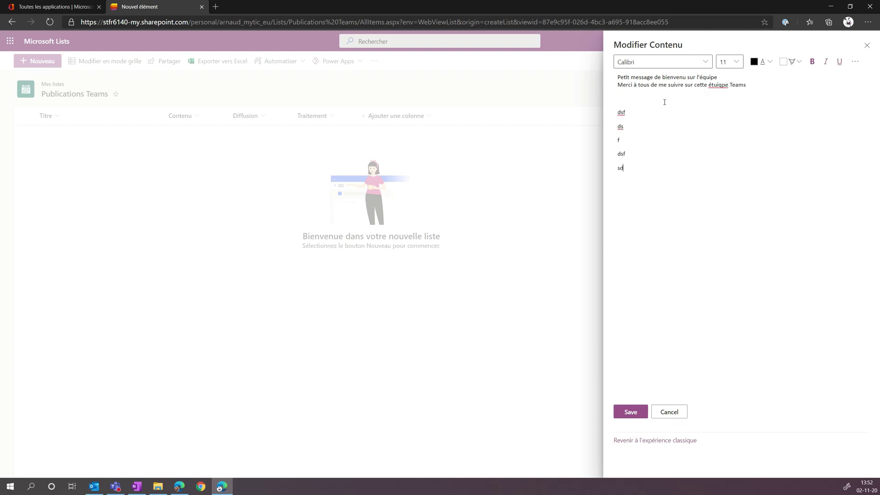
Step: Correct the misspelled word before "Teams" to "équipe" and save the Contenu text
{"action": "left_click", "coordinate": [712, 84]}
{"action": "key", "text": "Delete"}
{"action": "type", "text": "q"}
{"action": "key", "text": "Right"}
{"action": "key", "text": "Right"}
{"action": "key", "text": "BackSpace"}
{"action": "left_click", "coordinate": [629, 414]}
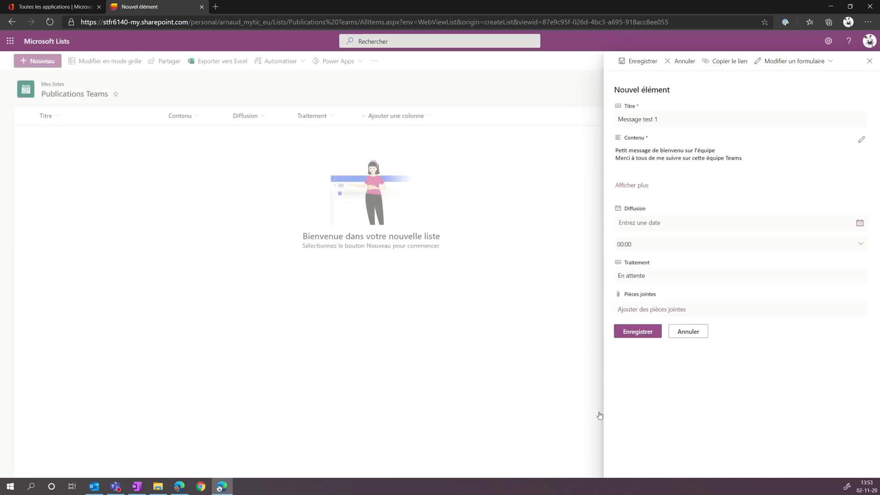
Step: Set the item's Diffusion to 02/11/2020 at 13:30 and save the item
{"action": "left_click", "coordinate": [668, 223]}
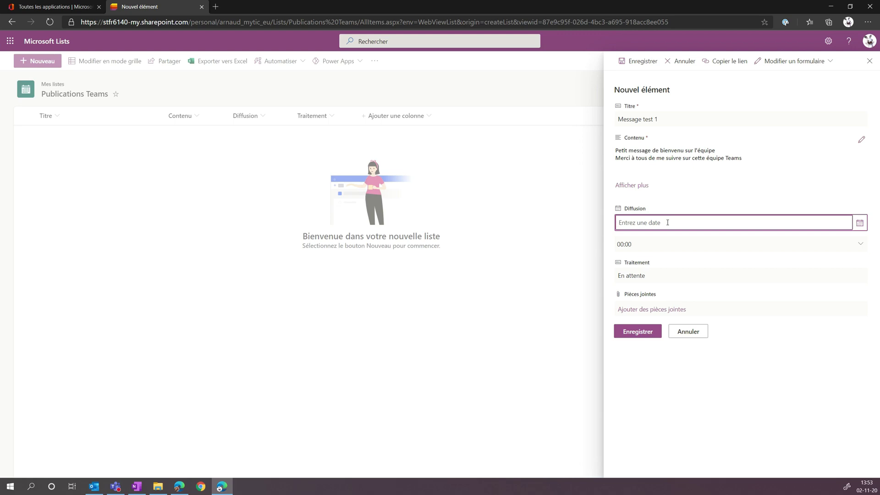
{"action": "left_click", "coordinate": [859, 223]}
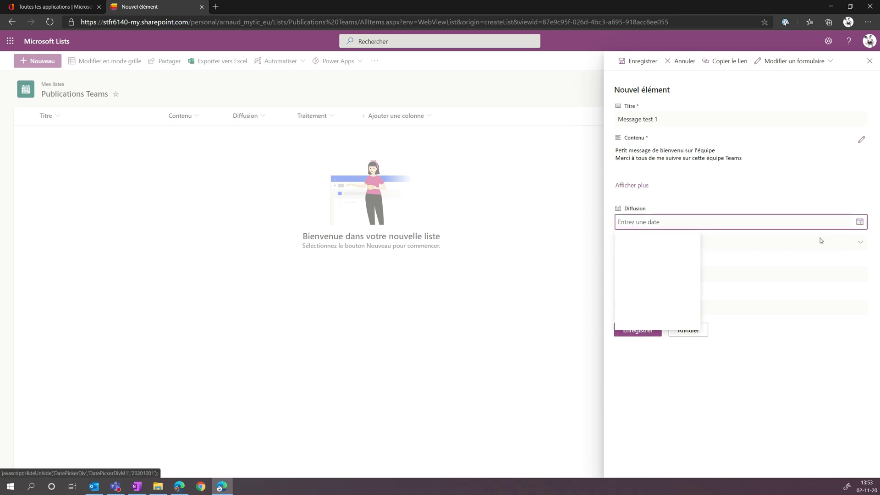
{"action": "left_click", "coordinate": [620, 265]}
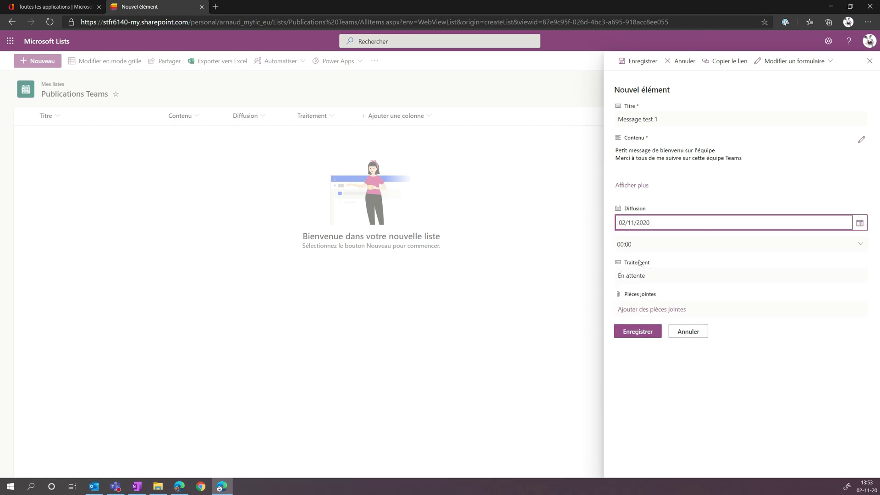
{"action": "left_click", "coordinate": [635, 244]}
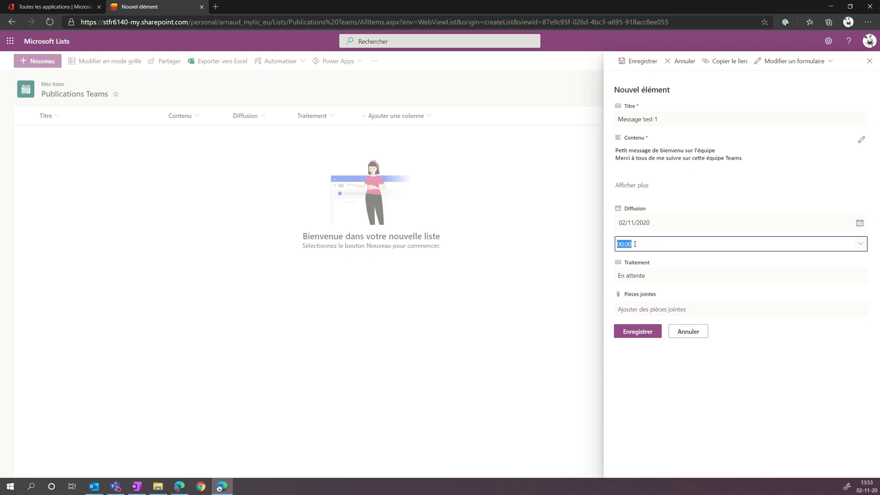
{"action": "type", "text": "13:30"}
{"action": "left_click", "coordinate": [639, 332]}
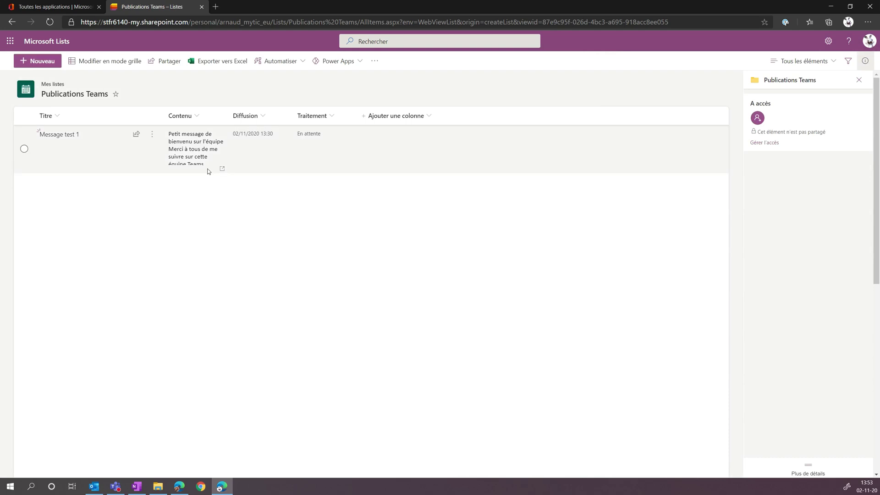
Step: Start a new item titled "Message Test 2" and save the lines "dsfdsF", "dsF" and "SDfSDFSD" as its Contenu
{"action": "left_click", "coordinate": [41, 61]}
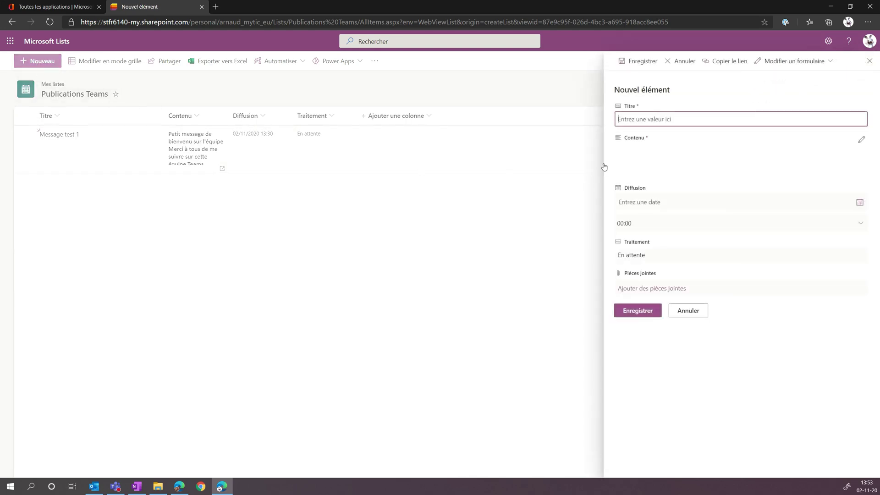
{"action": "type", "text": "Message Te"}
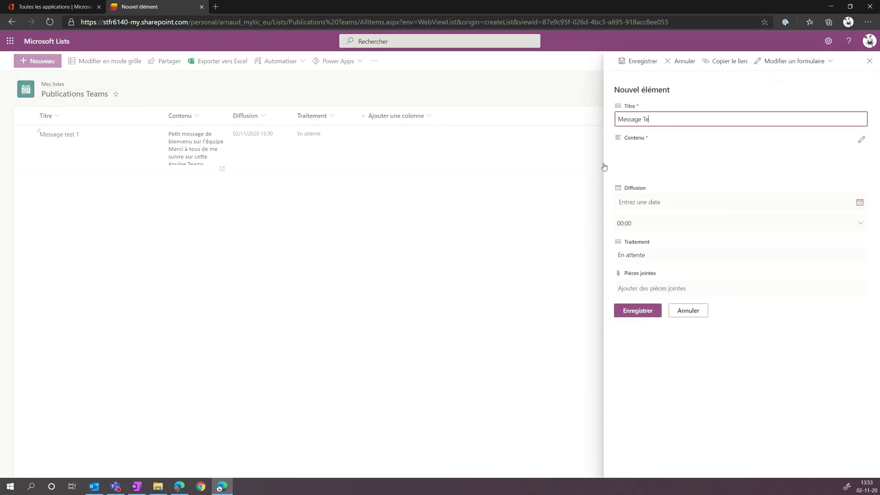
{"action": "type", "text": "st 2"}
{"action": "left_click", "coordinate": [700, 168]}
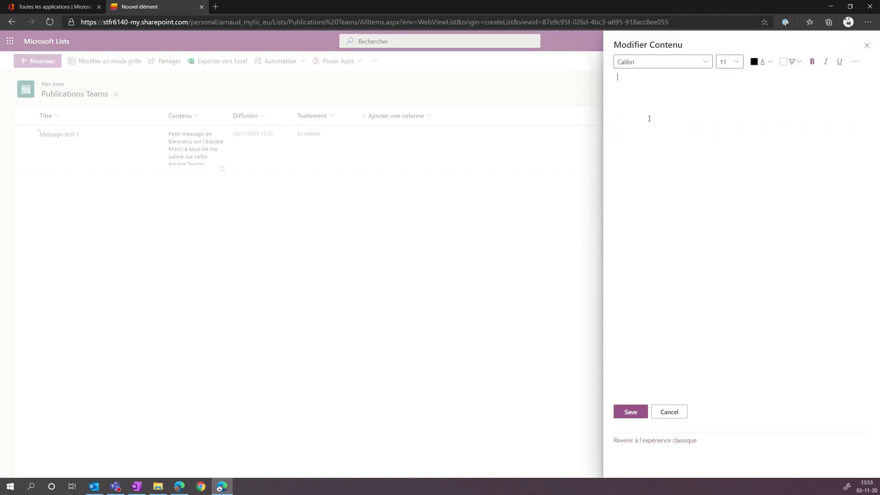
{"action": "type", "text": "dsfdsF"}
{"action": "key", "text": "Return"}
{"action": "type", "text": "dsF"}
{"action": "key", "text": "Return"}
{"action": "type", "text": "SDfSDFSD"}
{"action": "left_click", "coordinate": [630, 412]}
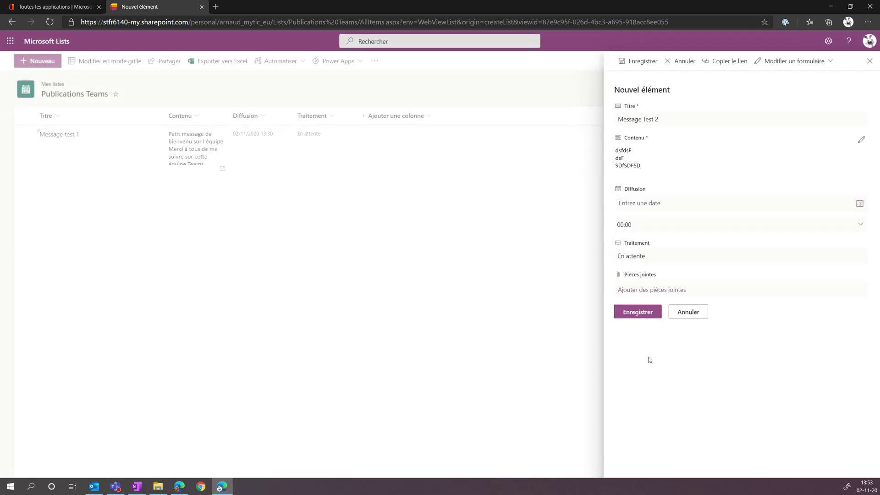
Step: Set the second item's Diffusion to 06/11/2020 at 09:00, save it and leave it deselected in the list
{"action": "left_click", "coordinate": [860, 203]}
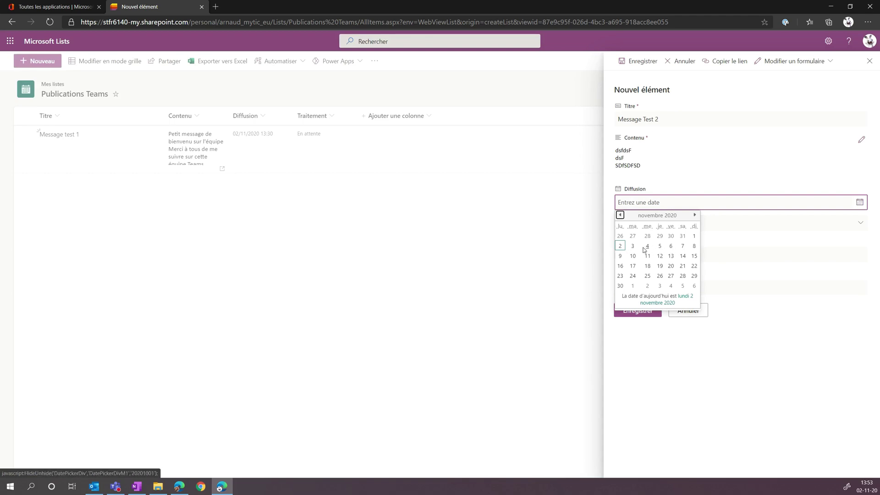
{"action": "left_click", "coordinate": [671, 248]}
{"action": "key", "text": "Tab"}
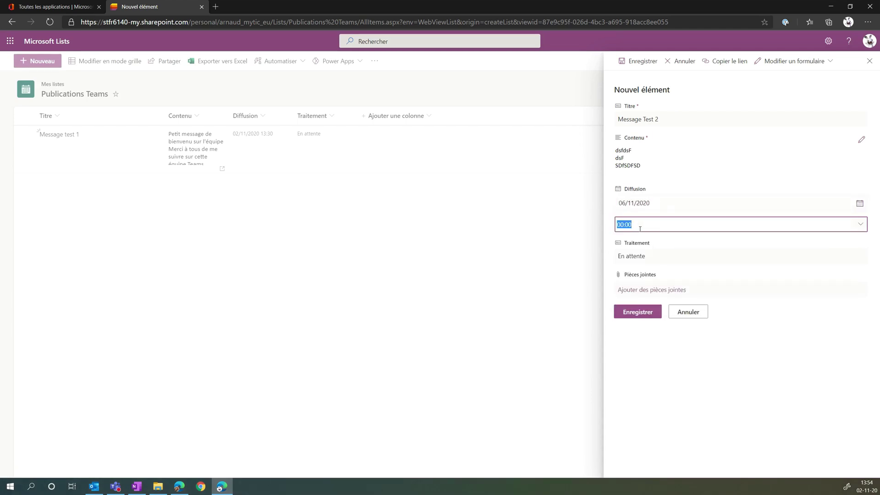
{"action": "type", "text": "09"}
{"action": "left_click", "coordinate": [648, 312]}
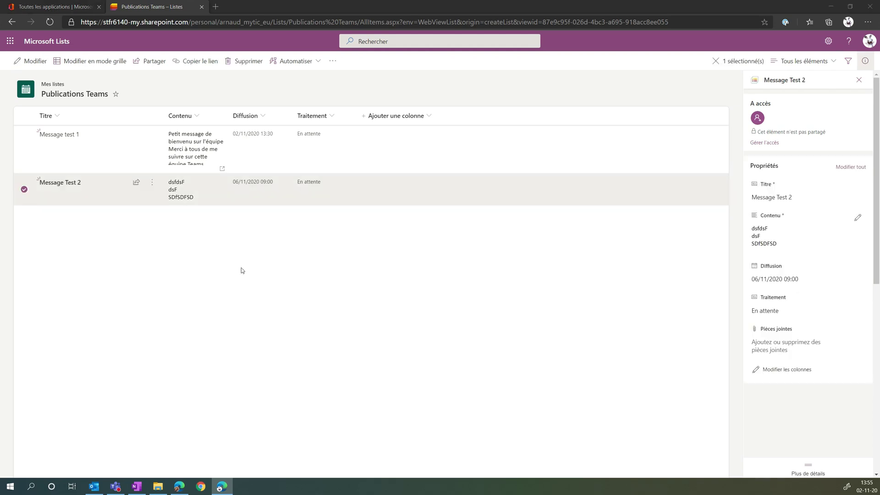
{"action": "left_click", "coordinate": [23, 189]}
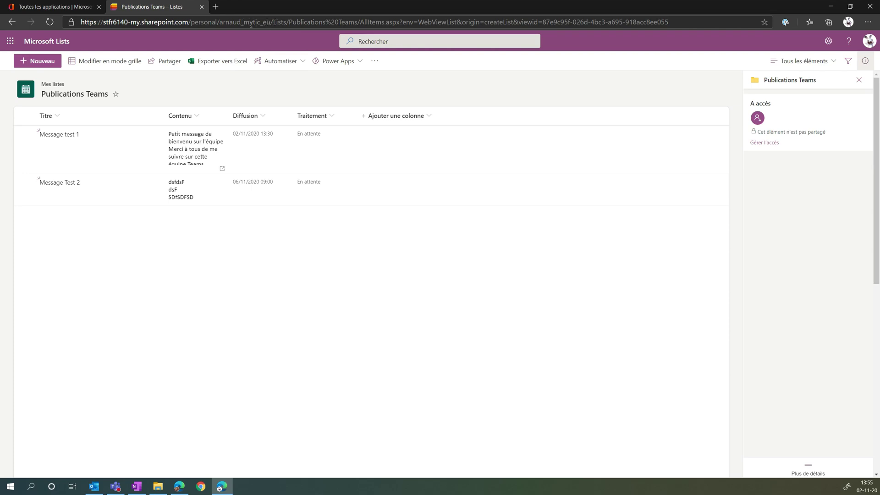
Step: Open the site's regional settings by replacing the list part of the address with /_layouts/15/regionalsetng.aspx, and confirm the settings
{"action": "left_click_drag", "start_coordinate": [271, 22], "coordinate": [677, 14]}
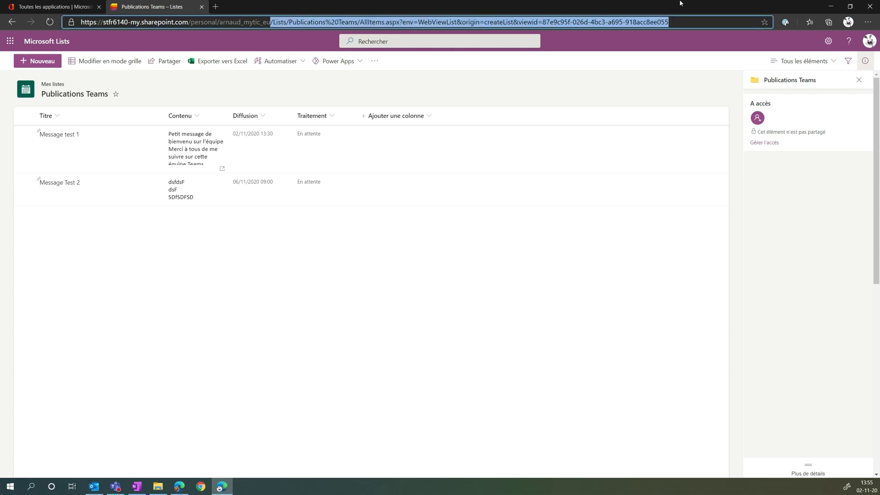
{"action": "key", "text": "BackSpace"}
{"action": "type", "text": "/_layouts/15/regionalsetng.aspx"}
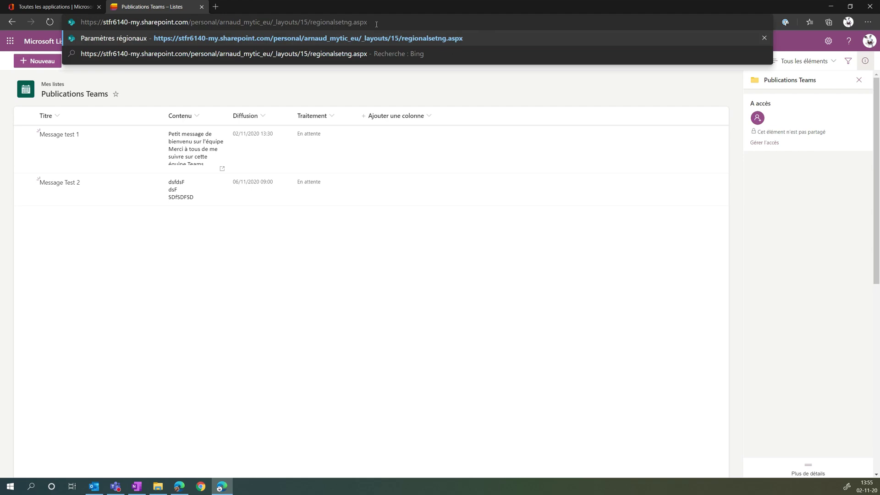
{"action": "key", "text": "Return"}
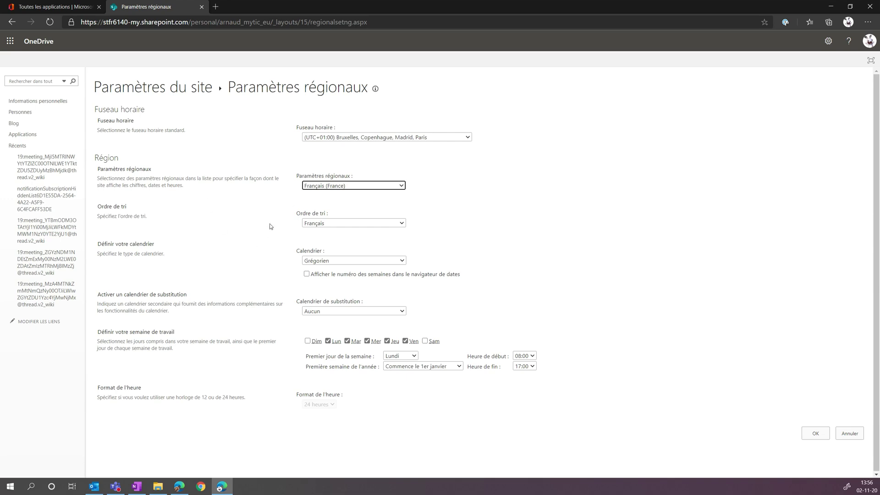
{"action": "left_click", "coordinate": [814, 437]}
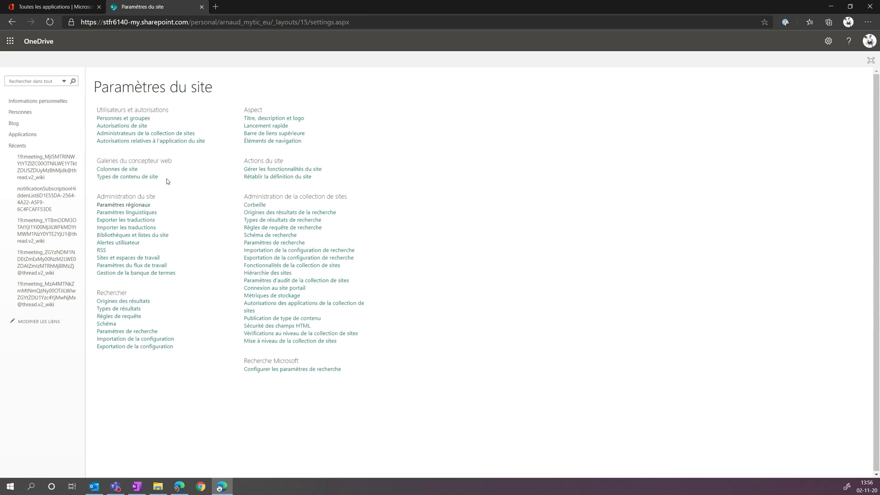
Step: Return to the Publications Teams list and open Power Automate from the Office 365 applications page
{"action": "left_click", "coordinate": [11, 22]}
{"action": "left_click", "coordinate": [11, 22]}
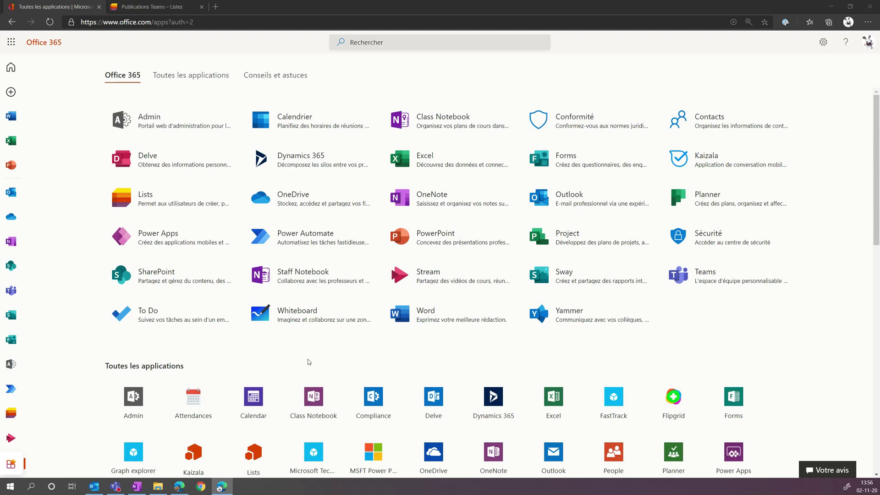
{"action": "left_click", "coordinate": [304, 243]}
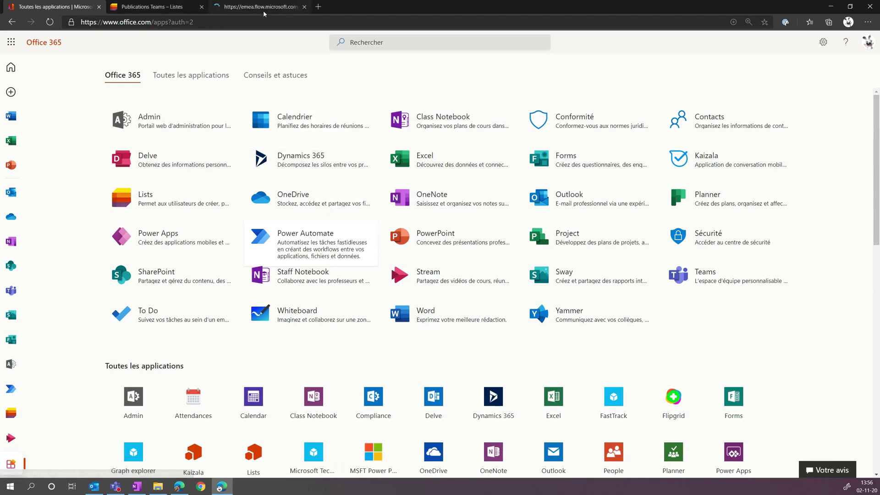